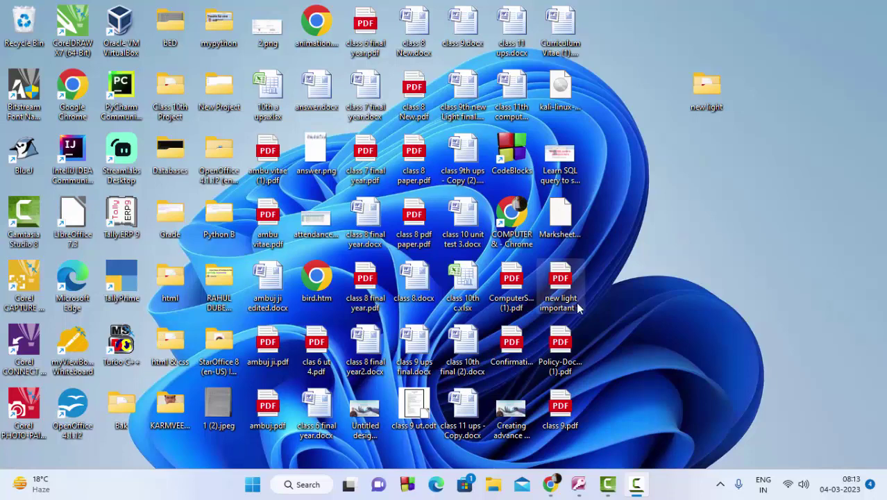
Refresh the desktop three times from its right-click menu.
right_click(638, 143)
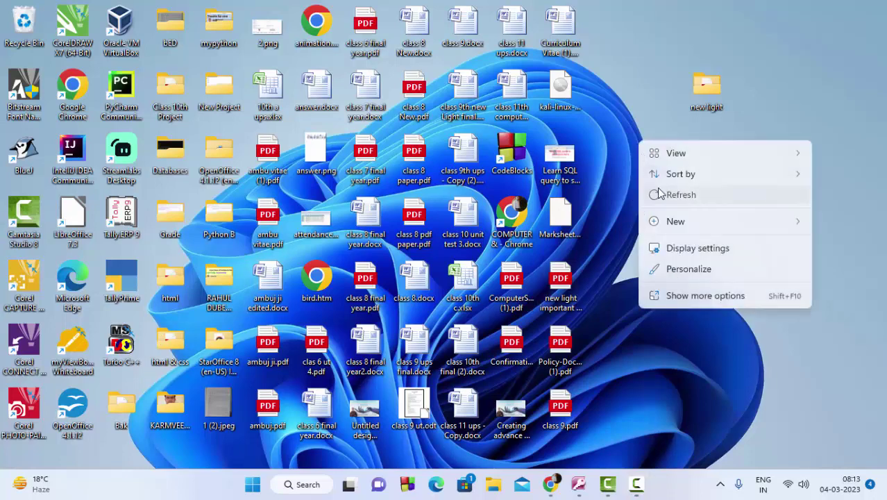
left_click(679, 207)
right_click(678, 212)
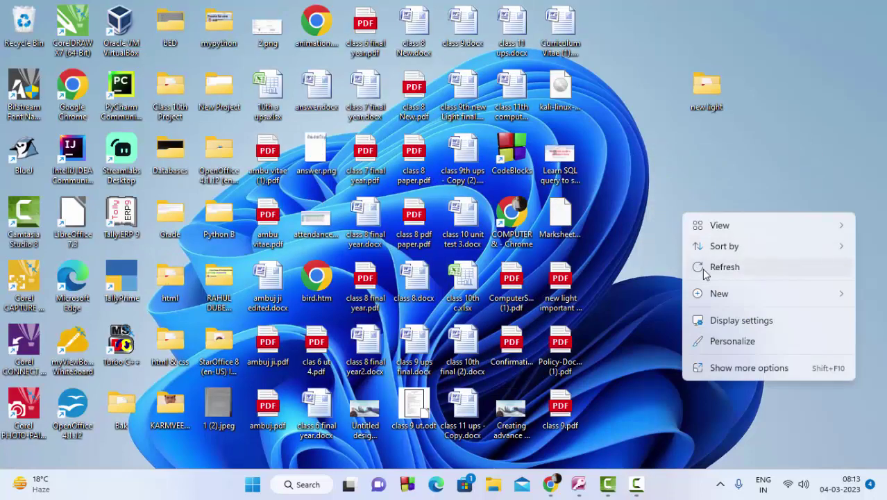
left_click(698, 267)
right_click(679, 168)
left_click(711, 228)
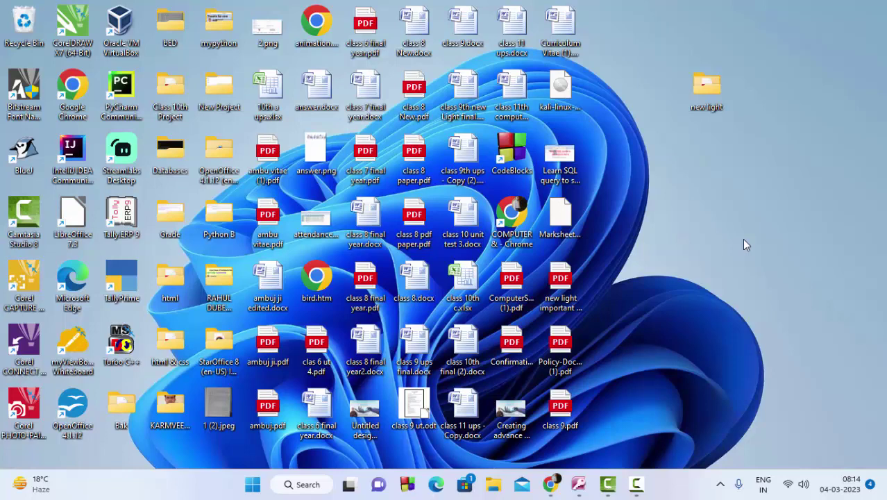
Bring Access forward, select Query1, and put the cursor in the new record's Roll_number cell.
left_click(579, 483)
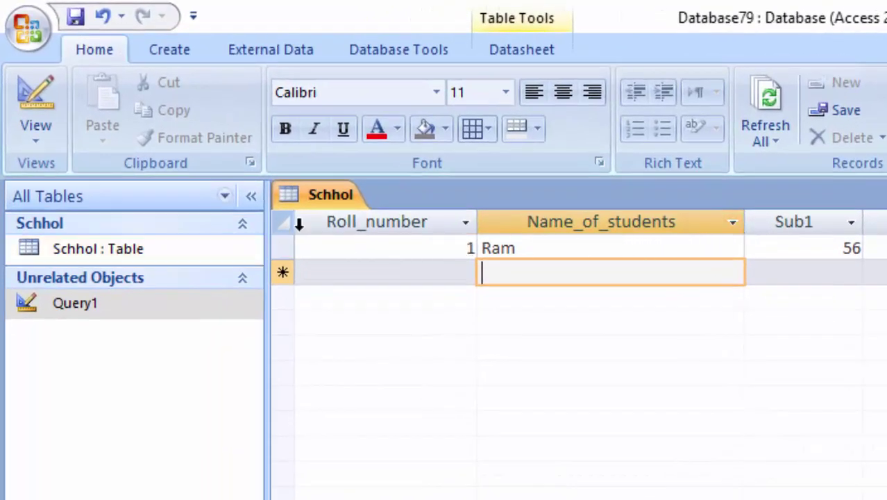
left_click(148, 306)
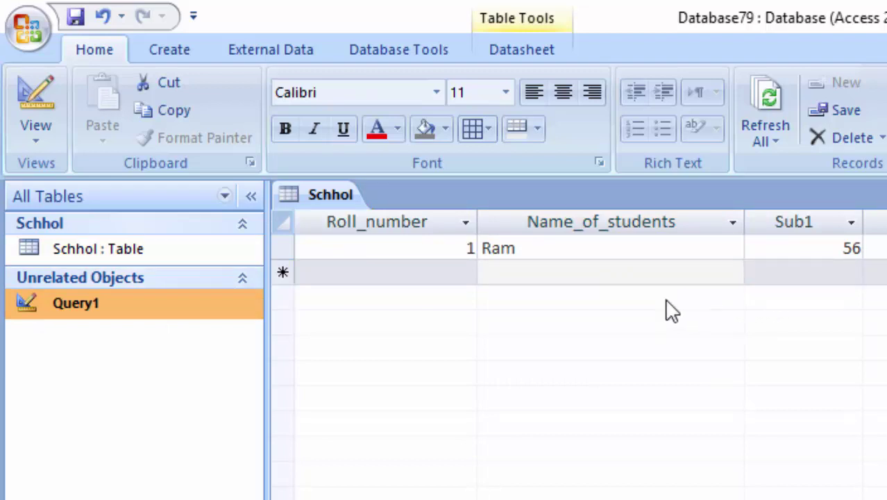
left_click(421, 272)
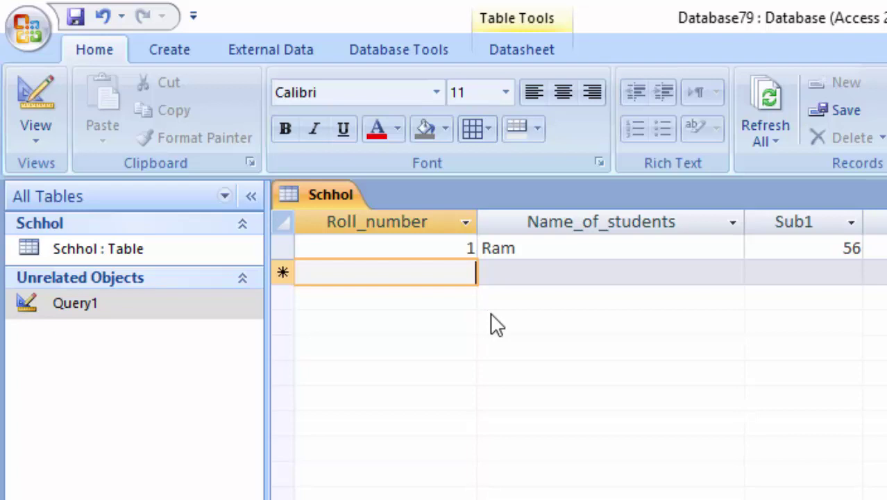
Enter record roll 2 for Shyam with Sub1 66, Sub2 78, Sub3 77 and save the row.
type("2")
key("Tab")
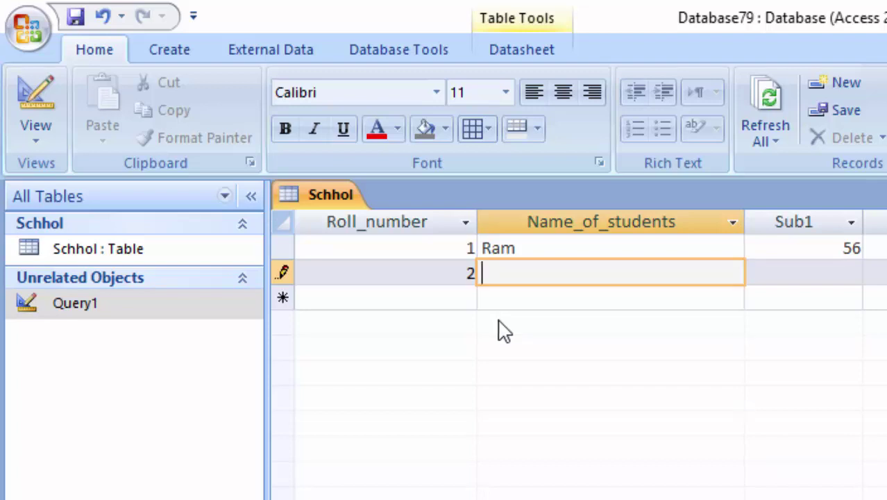
type("Shyam")
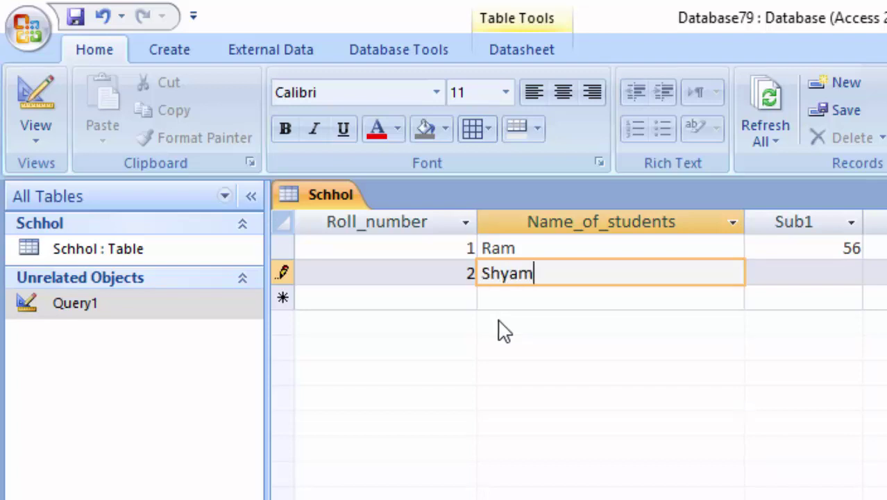
key("Tab")
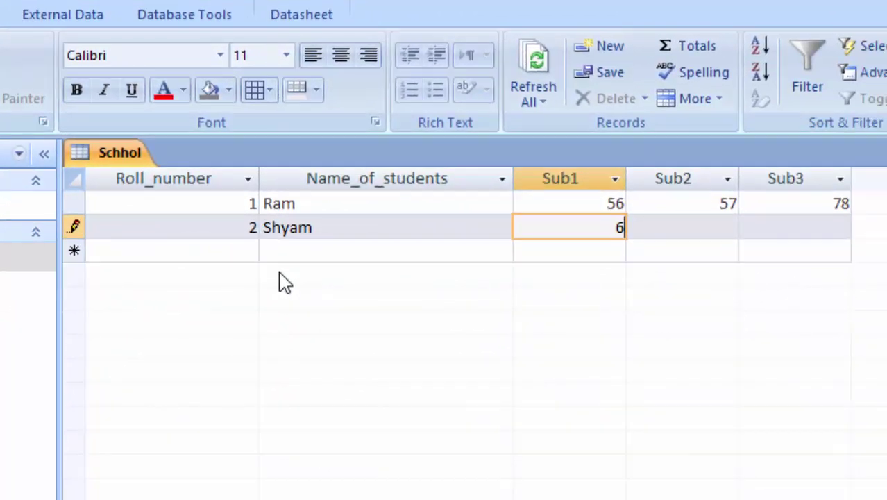
type("6")
key("Tab")
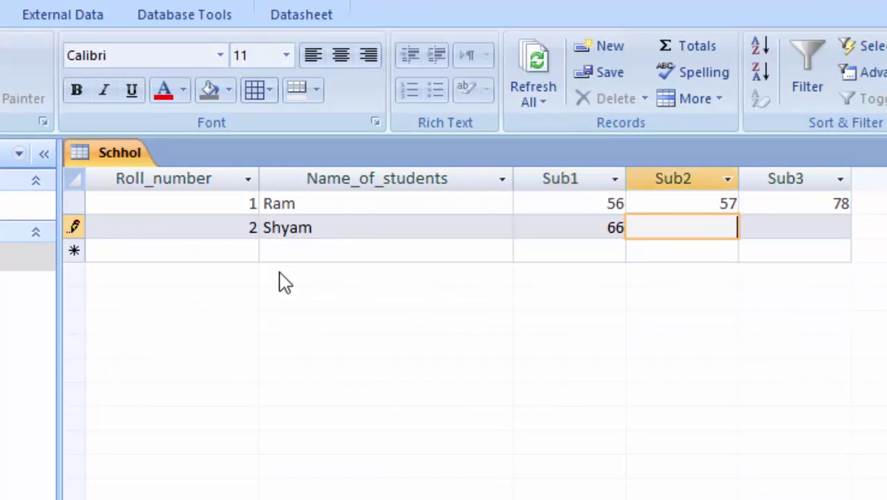
type("78")
key("Tab")
type("7")
key("Tab")
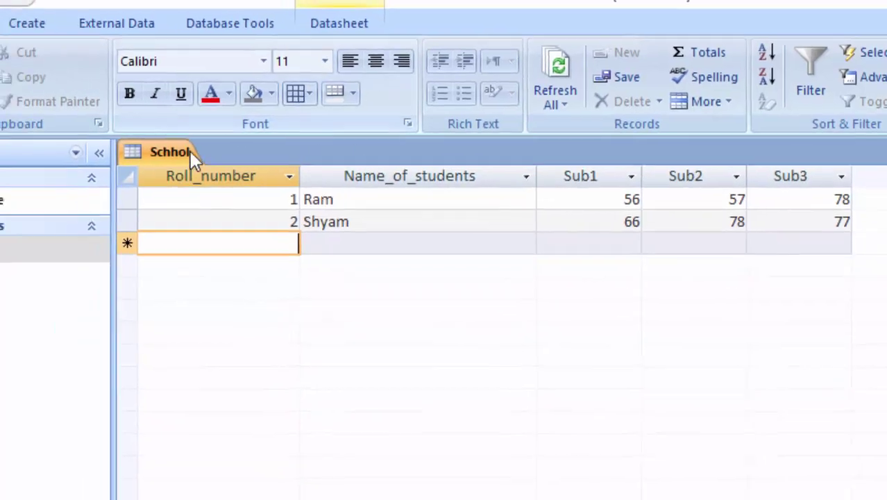
Select Ram's Sub1 mark, view Query1's CREATE TABLE SQL in Design View, then reopen the Schhol table.
left_click(636, 190)
double_click(637, 189)
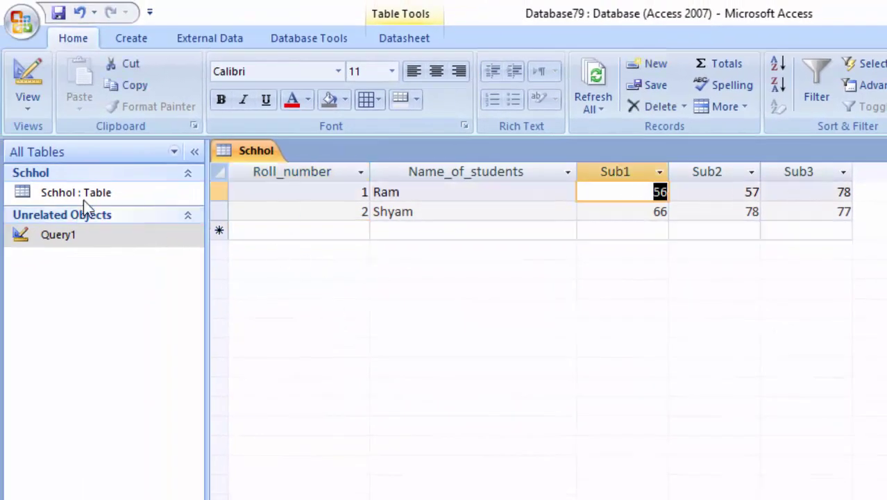
right_click(150, 243)
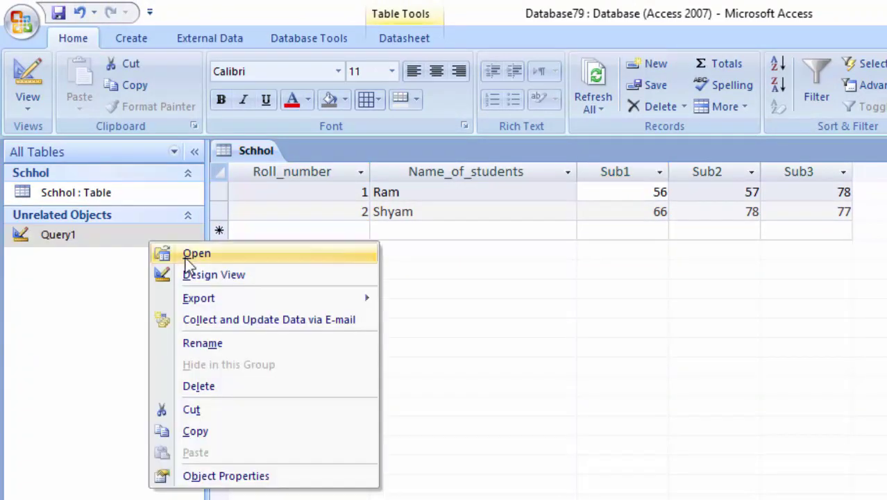
left_click(210, 271)
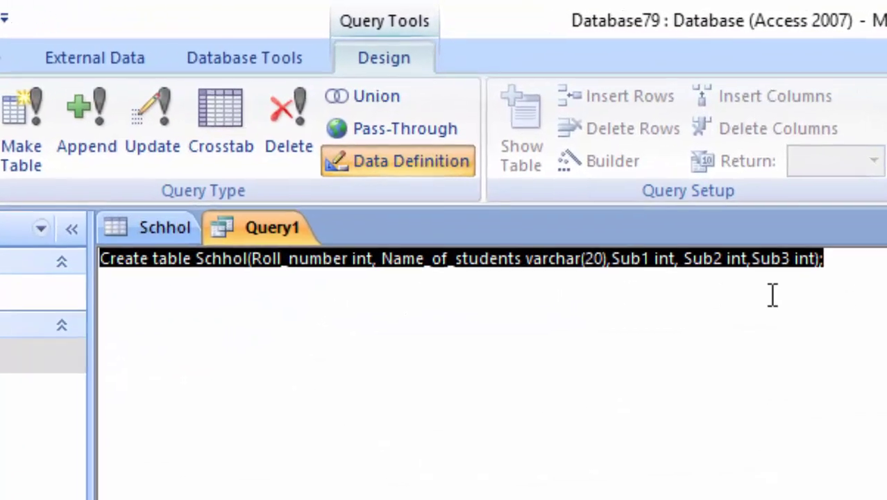
key("End")
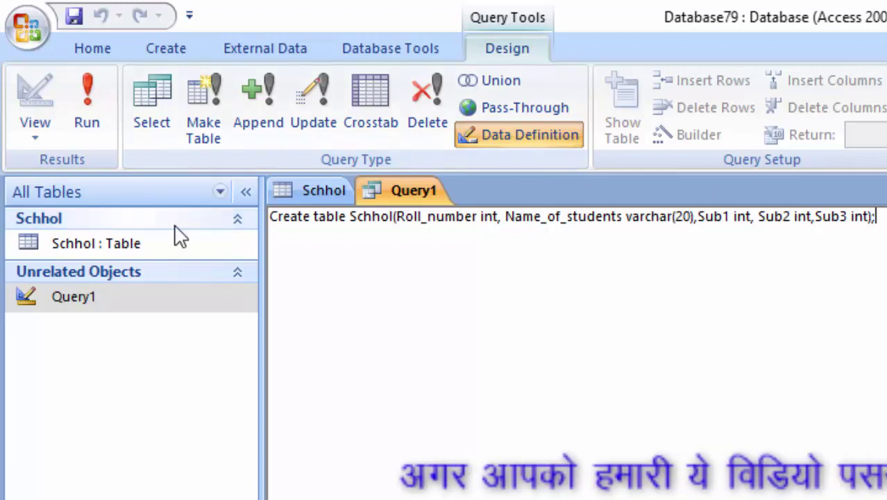
double_click(166, 244)
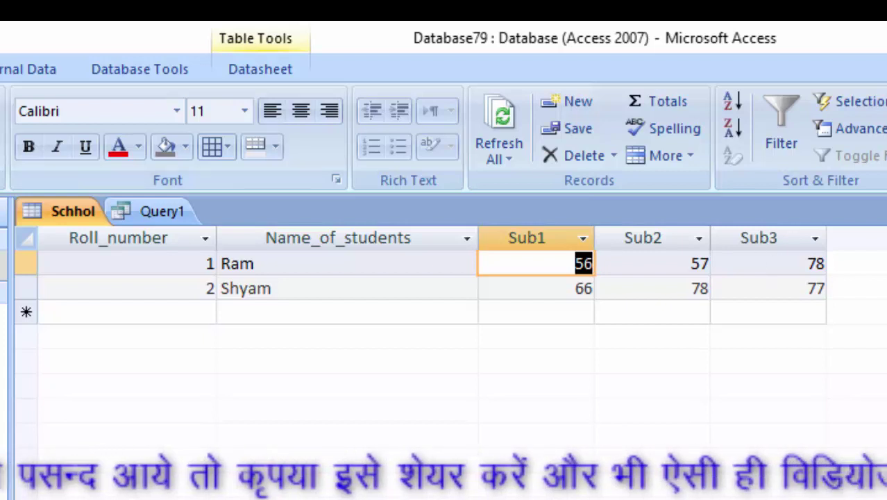
Close the open Query1 and Schhol tabs.
right_click(124, 209)
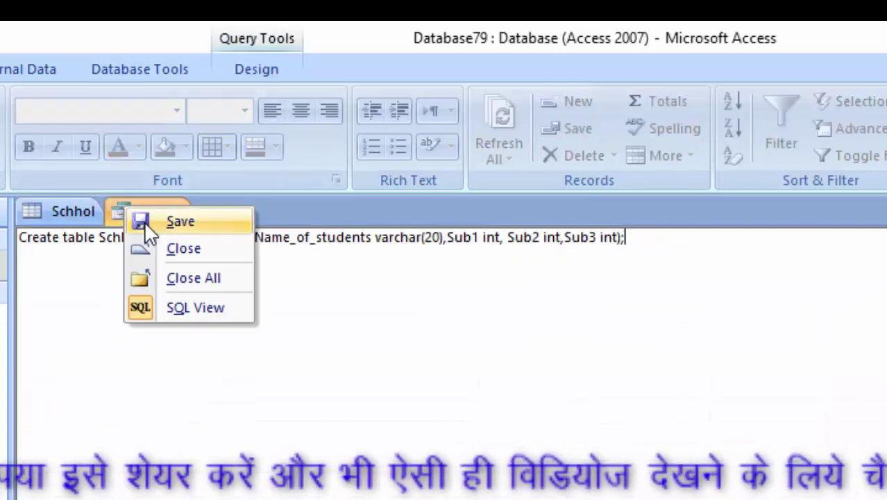
left_click(174, 251)
right_click(67, 213)
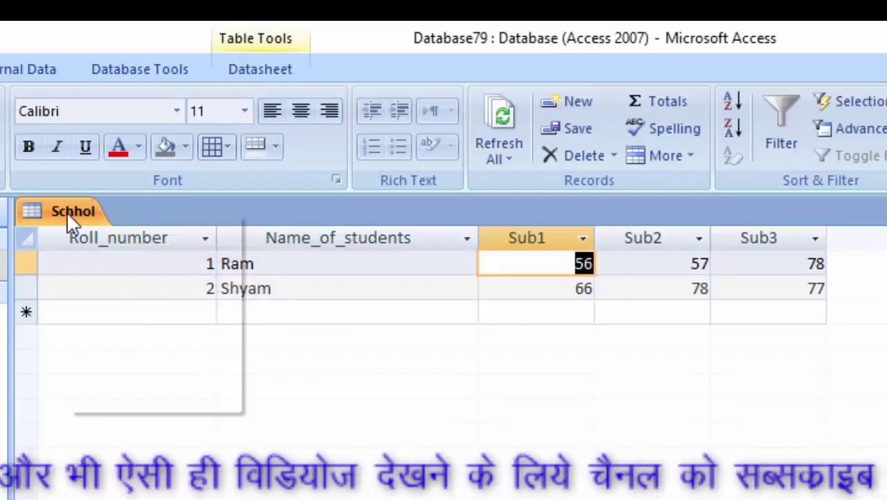
left_click(138, 258)
Hide and reshow the navigation pane, then collapse and re-expand the Unrelated Objects group.
left_click(101, 238)
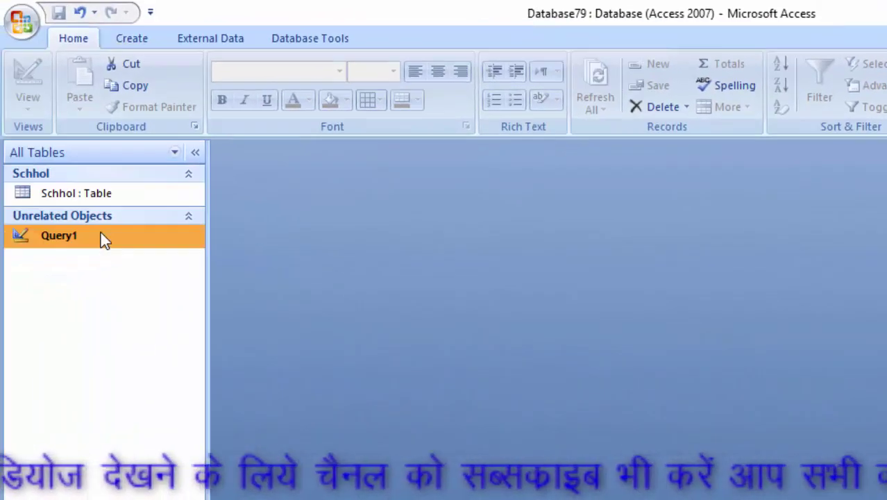
right_click(111, 243)
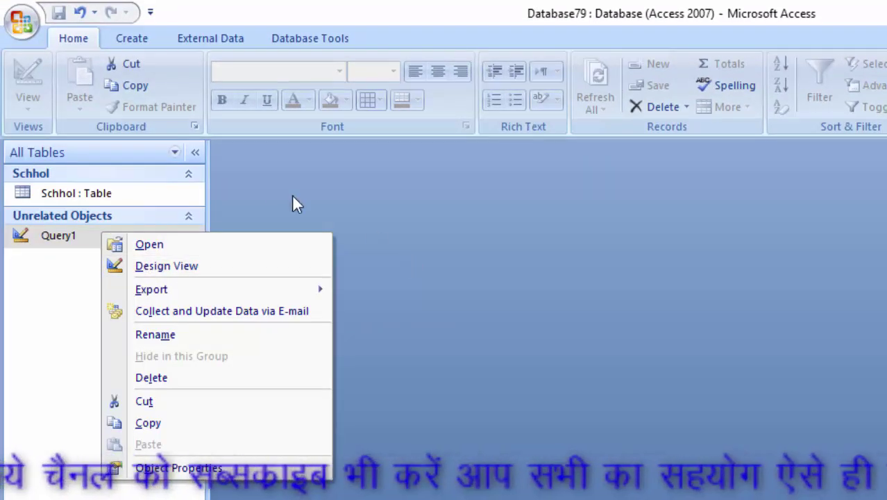
left_click(195, 153)
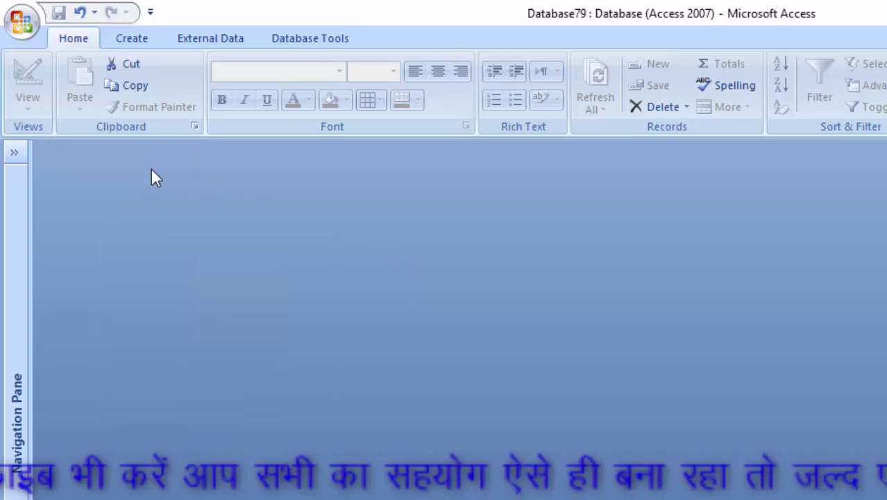
left_click(10, 163)
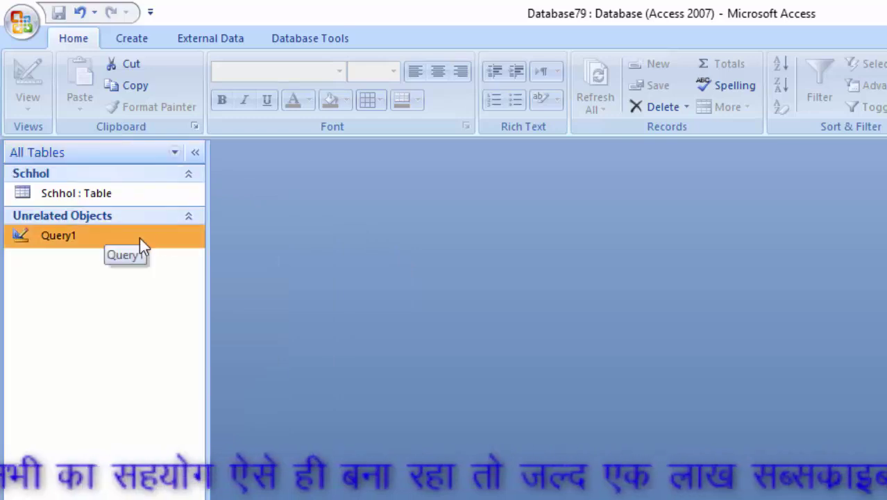
left_click(186, 218)
left_click(186, 218)
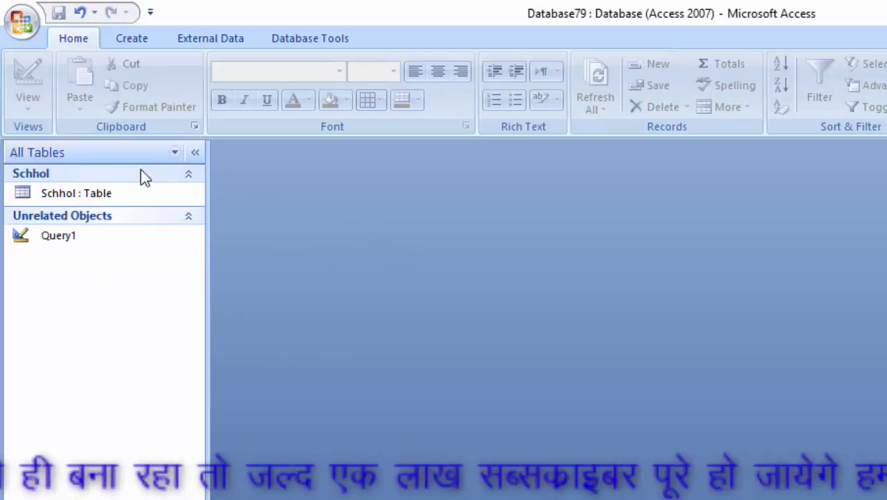
left_click(134, 39)
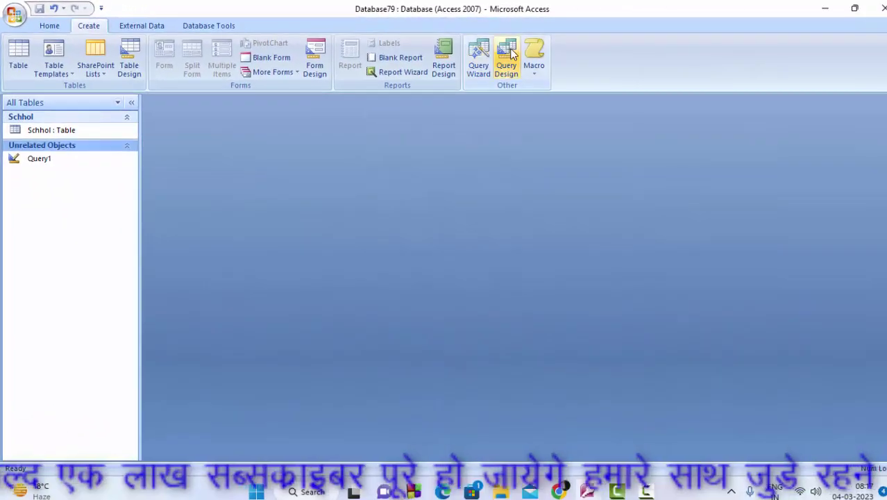
Create a blank query design with no tables and switch it to SQL view.
left_click(506, 57)
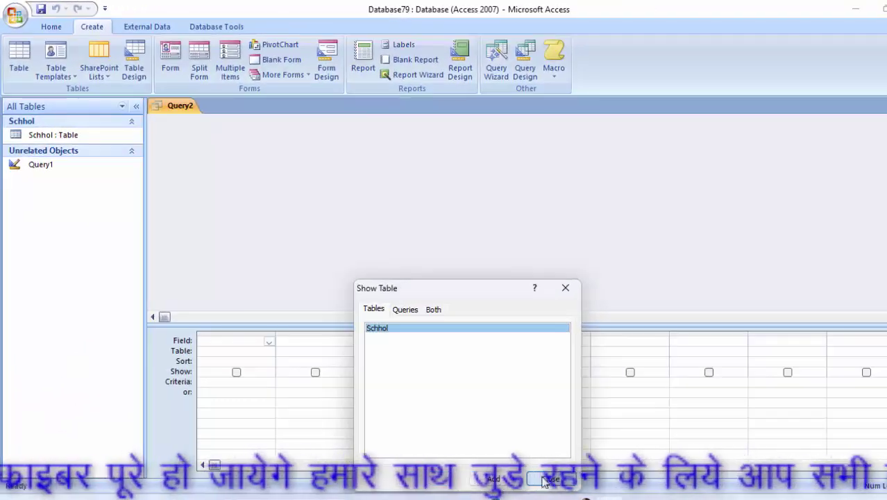
left_click(538, 469)
left_click(20, 52)
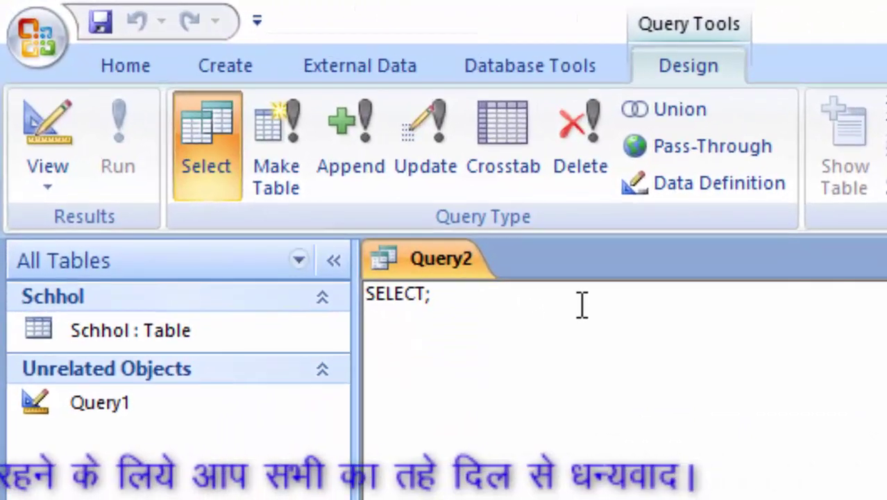
Type the field list Roll_number, Name_of_students, sub1, sub2, sub3, correcting typos along the way.
type(" Ro")
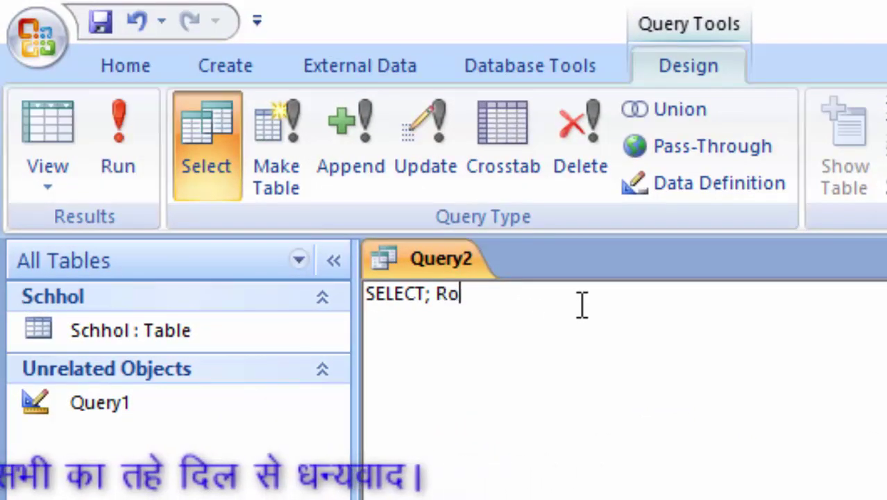
type("ll_nu")
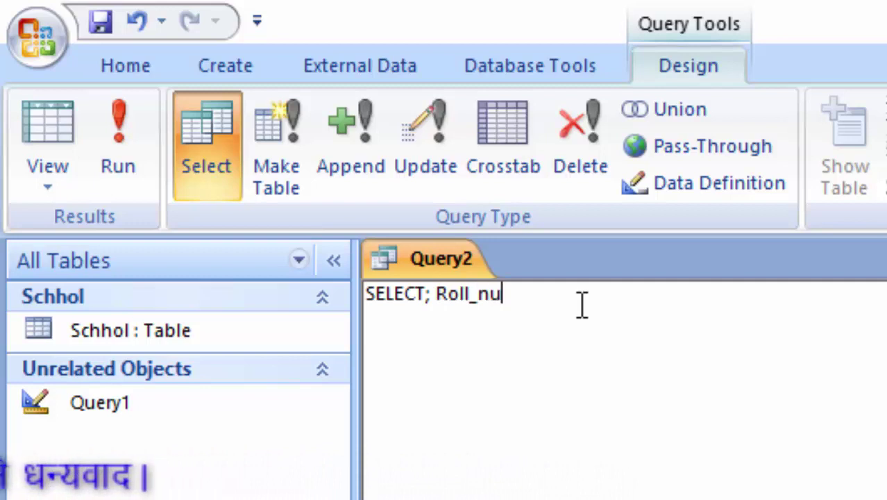
type("mber,")
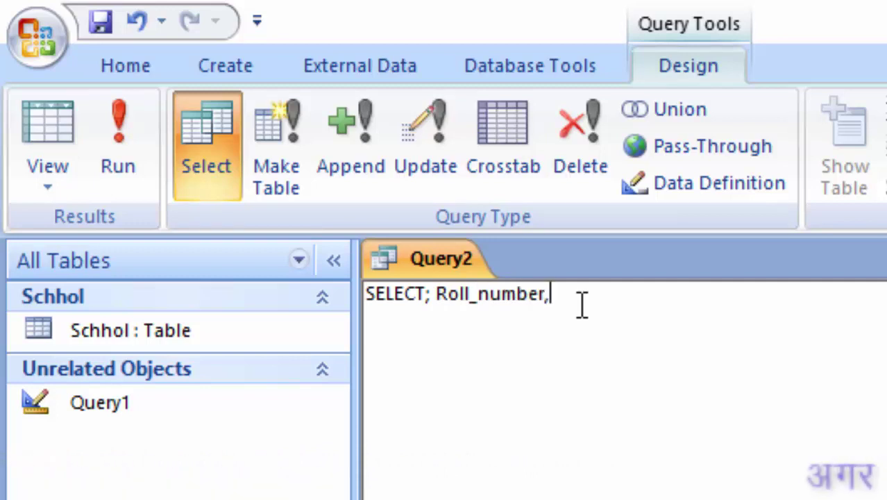
type("Name_")
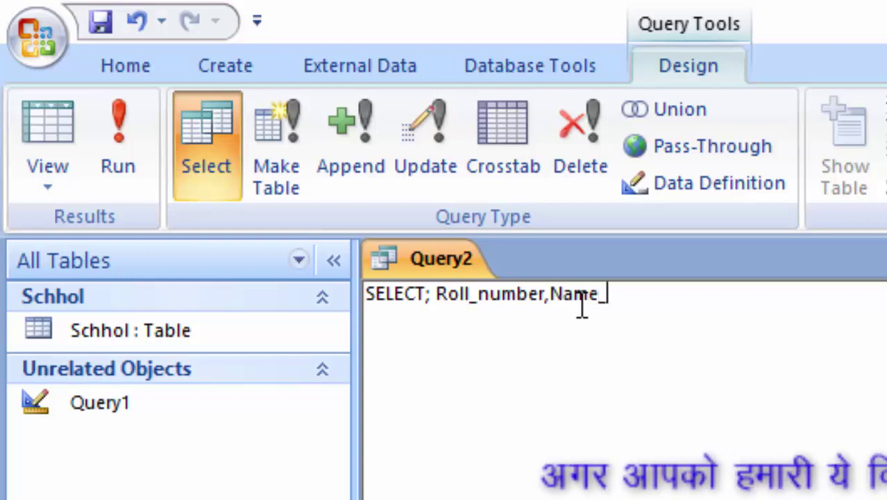
type("of_s")
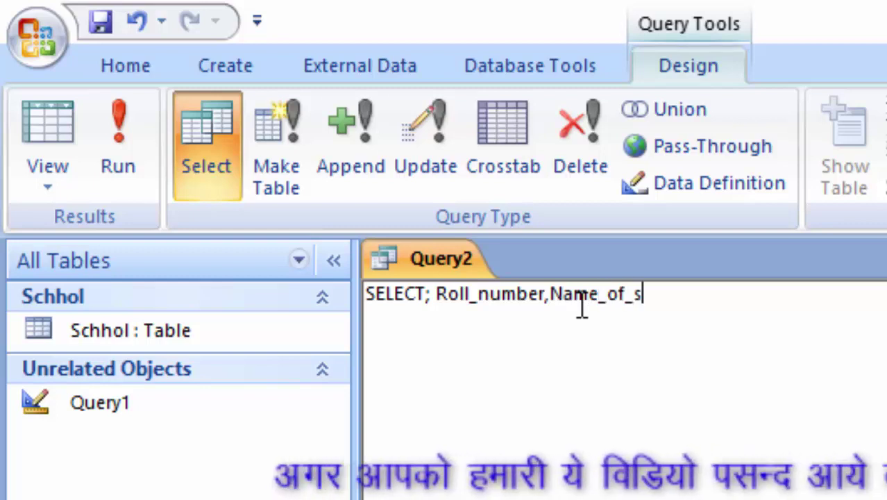
type("tudemnts")
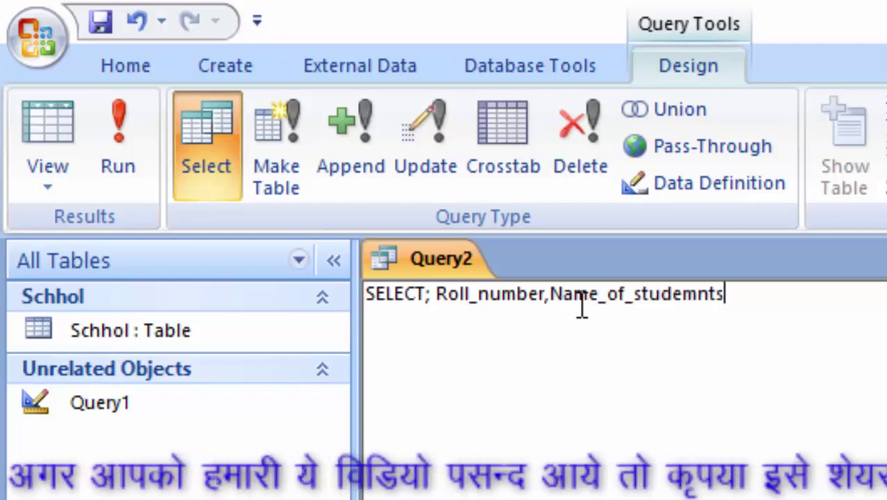
key("BackSpace")
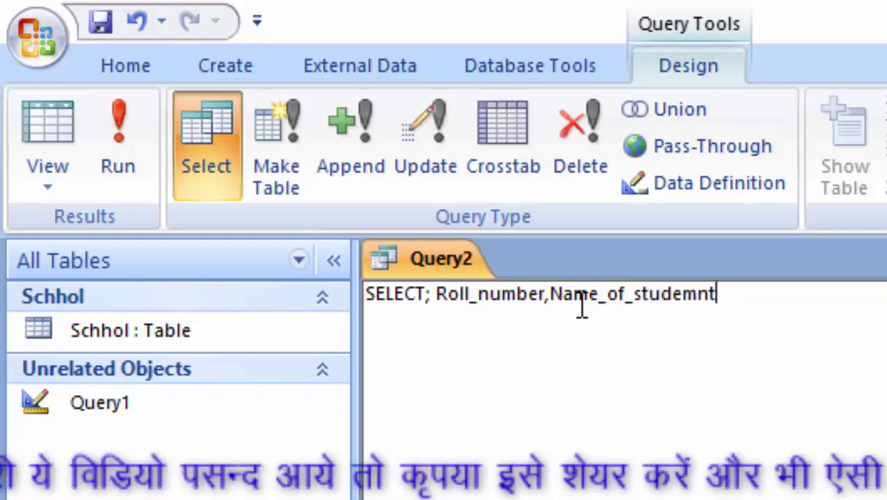
key("BackSpace")
key("BackSpace")
key("BackSpace")
type("n")
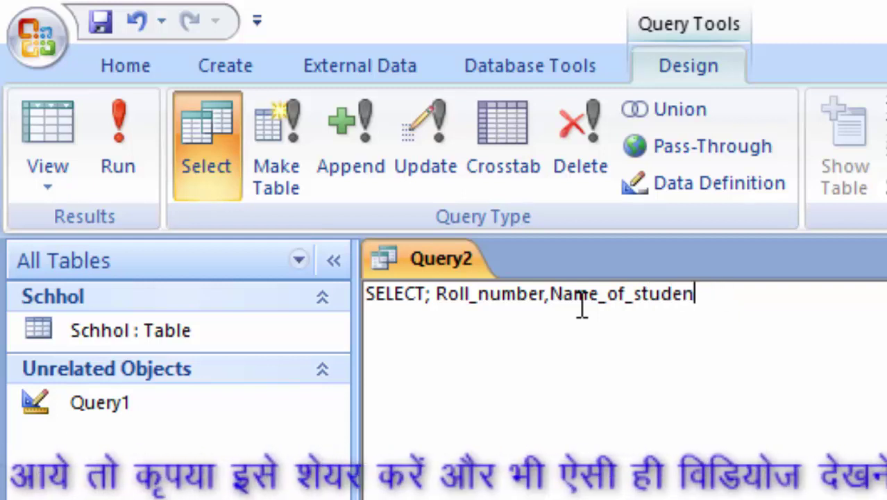
type("ts")
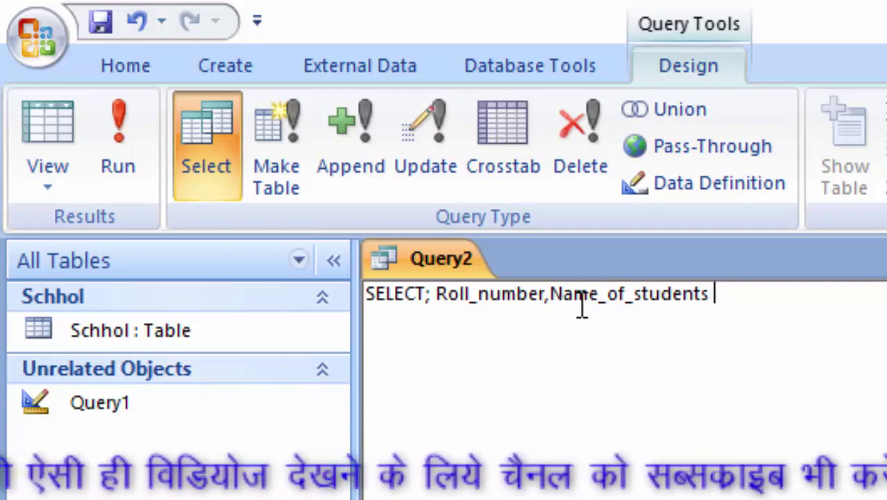
key("BackSpace")
type(",")
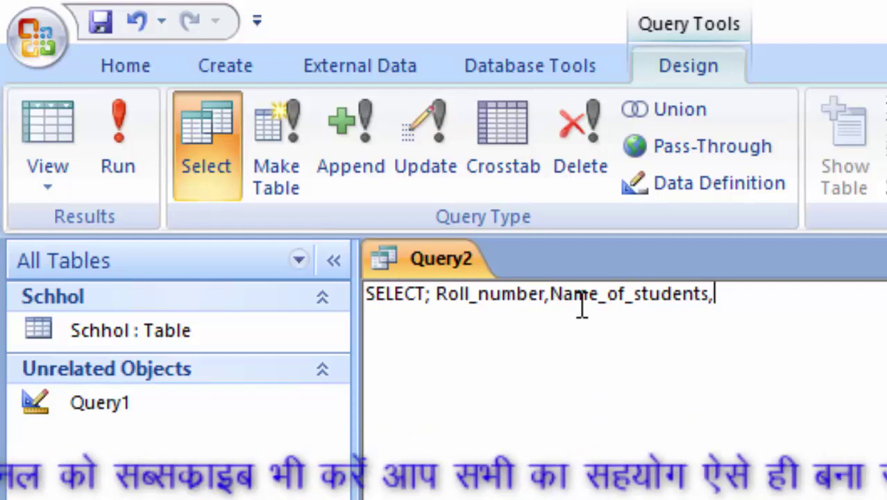
type("S")
key("BackSpace")
type("su")
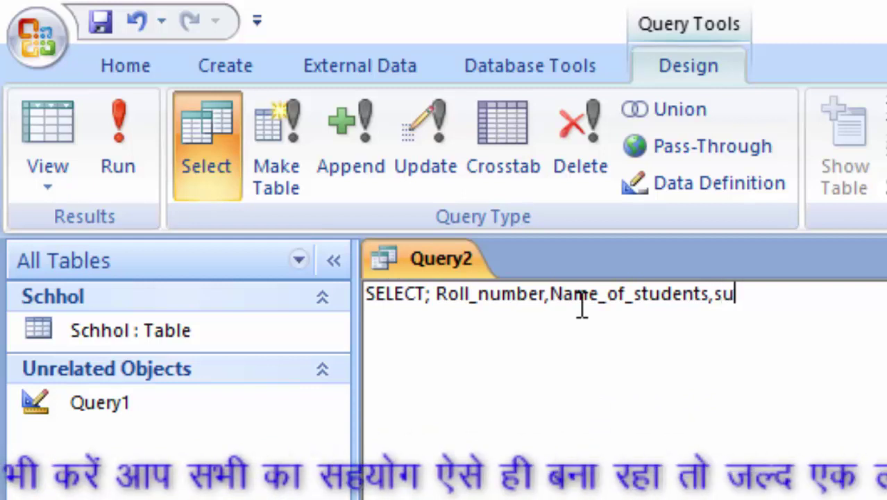
type("b1")
type(",")
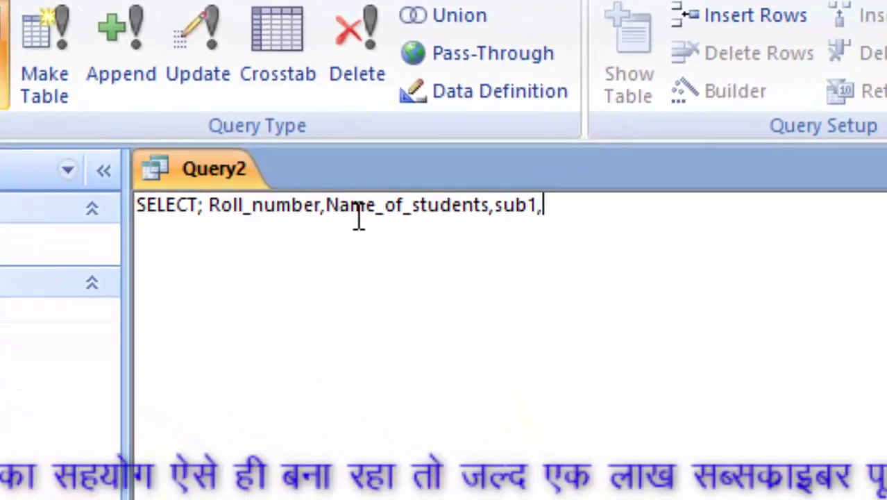
type("sub2")
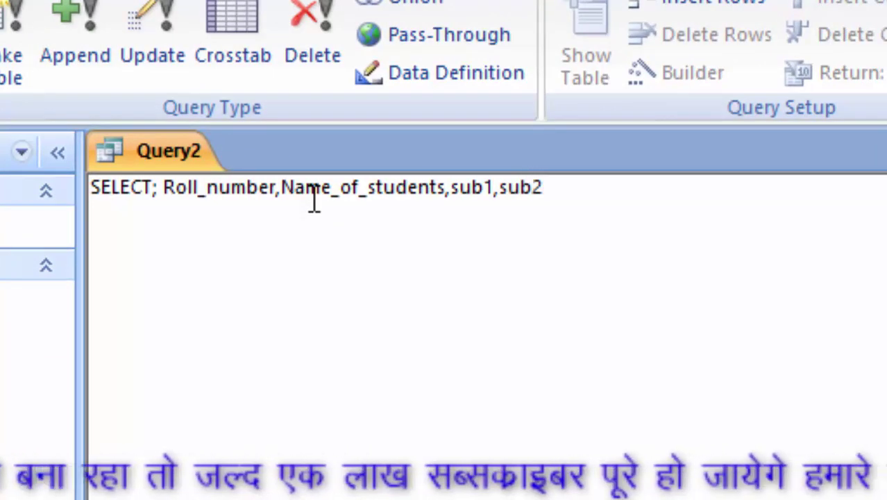
type(",sub3")
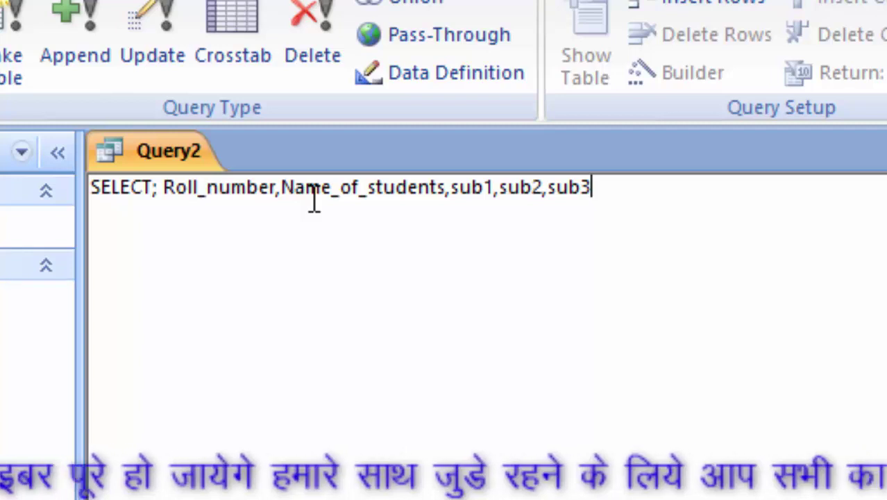
type(",(")
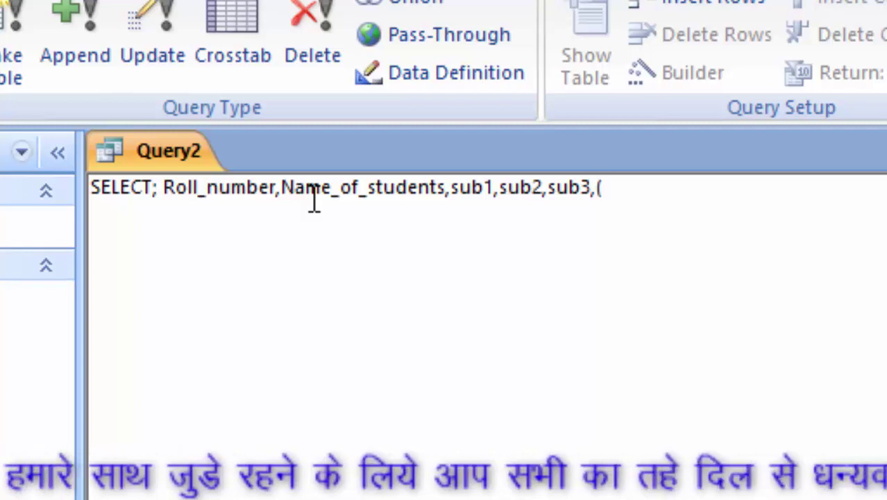
type("sun")
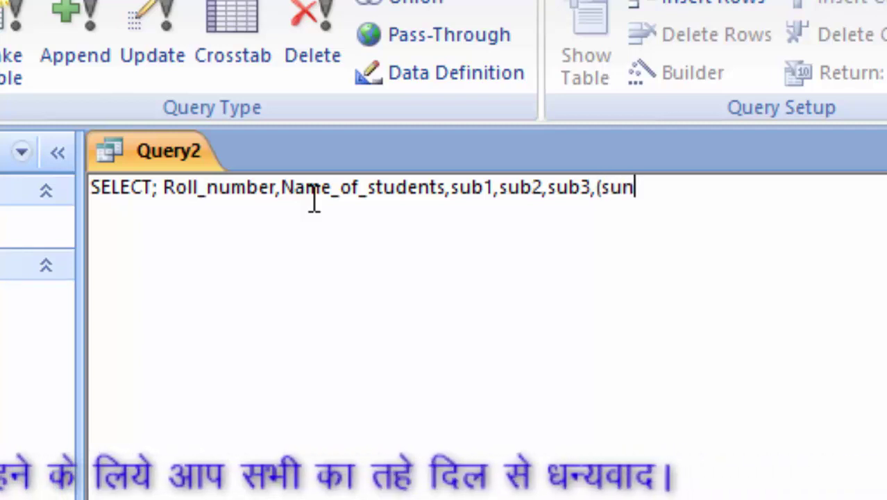
type("b")
Fix the sub1 typo and append (sub1+sub2+sub3) as Total from Schhol; to the statement.
key("BackSpace")
key("BackSpace")
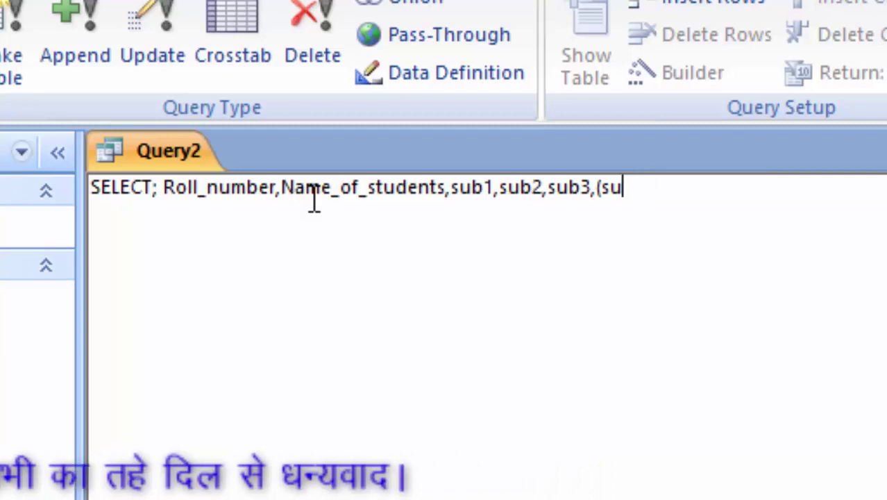
type("b1+")
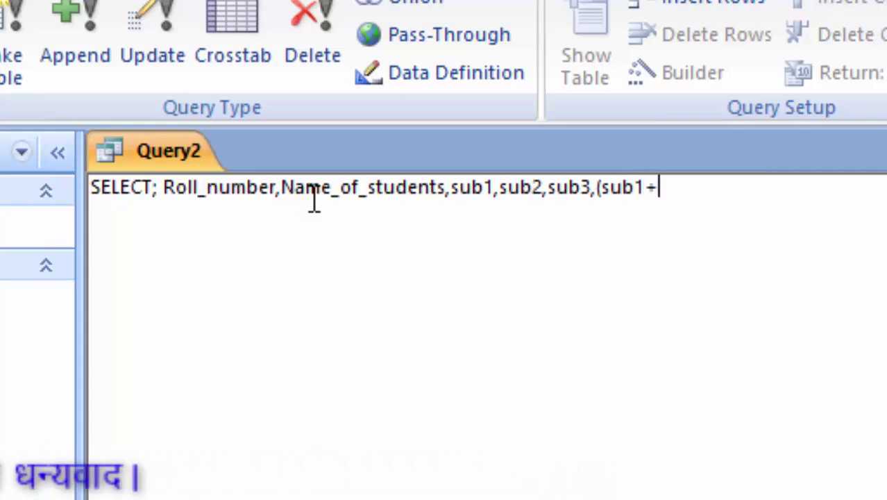
type("sub2+")
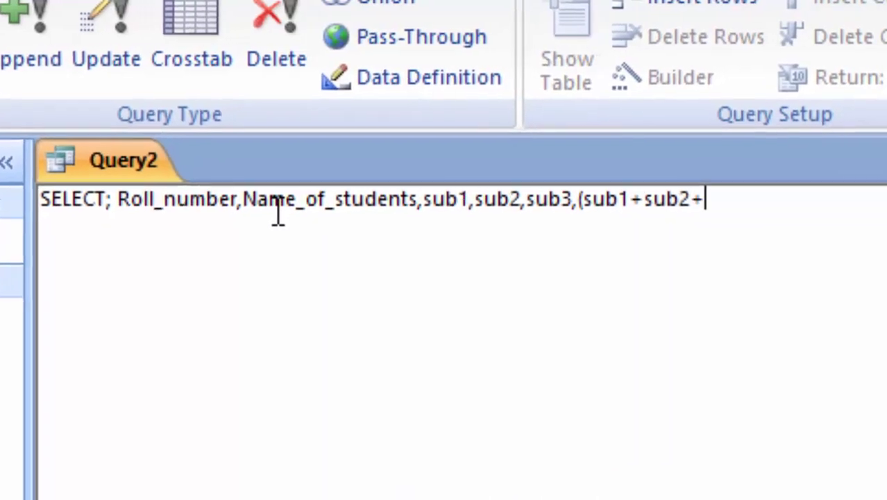
type("sub3")
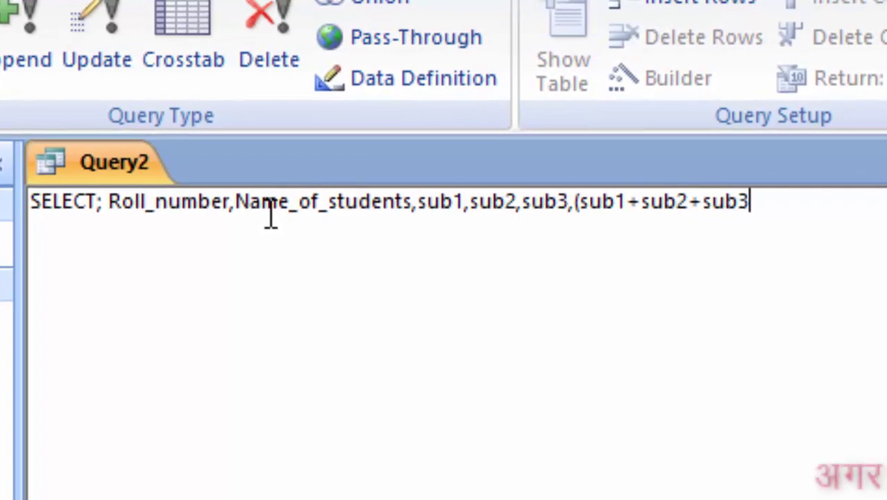
type(") ")
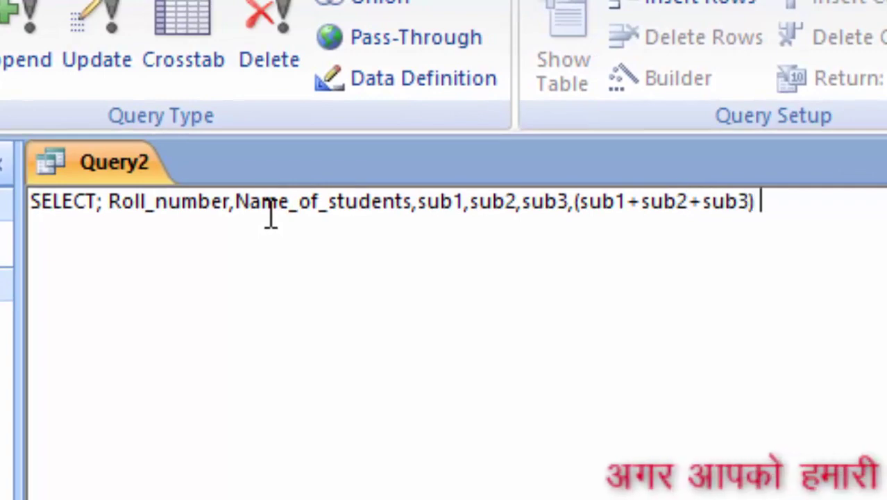
type("as Tota")
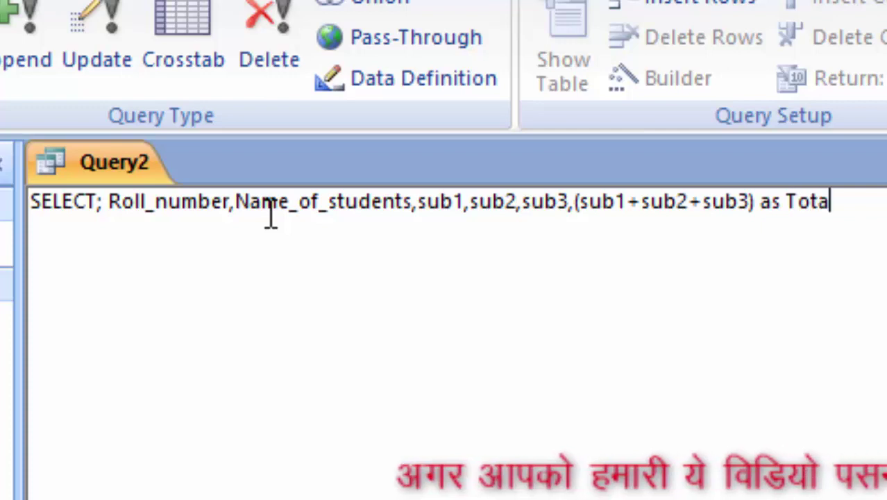
type("l fr")
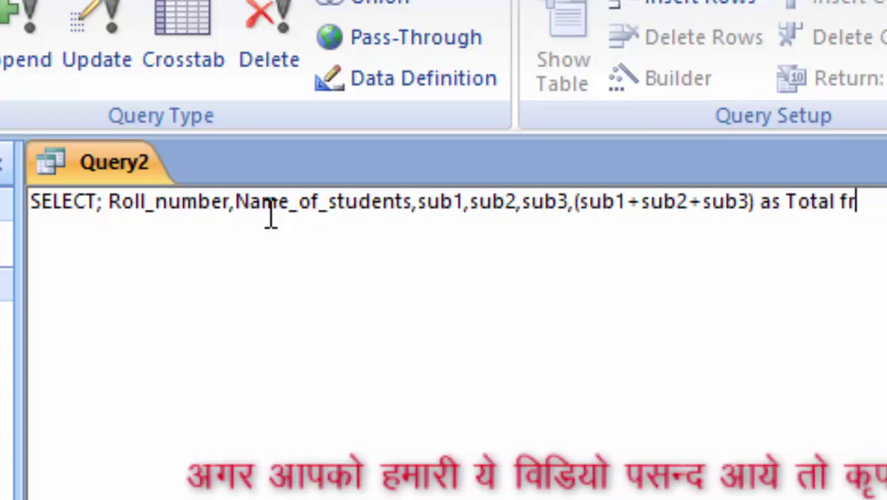
type("om")
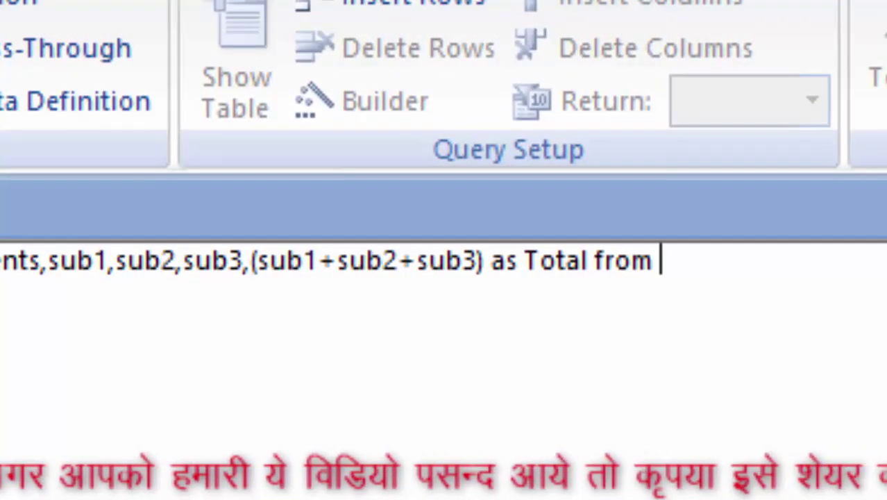
type(" S")
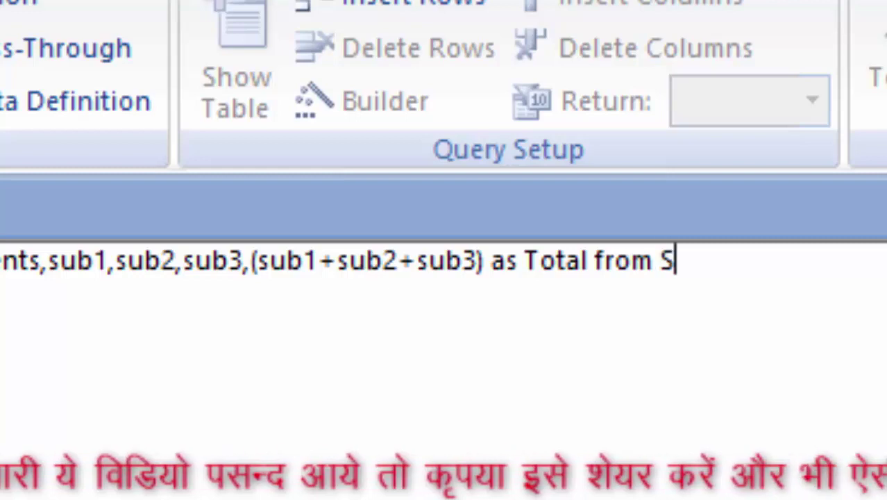
type("chhol")
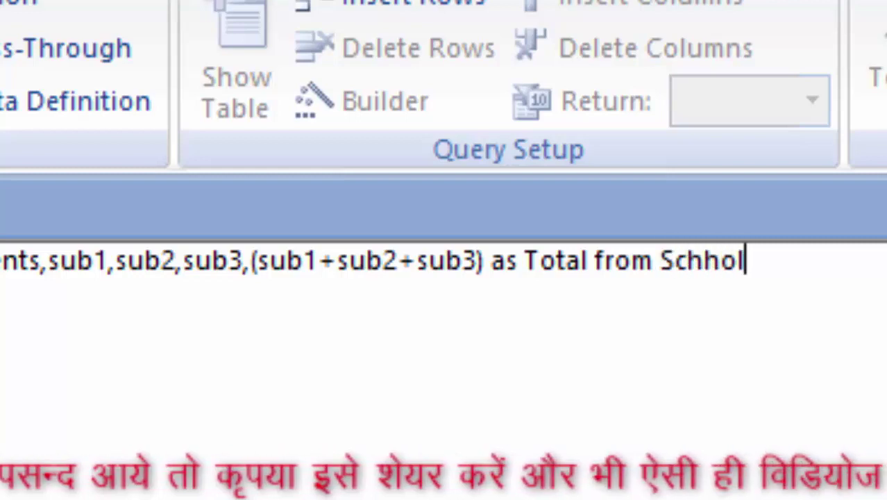
type("; Roll_number,Name_of_stud")
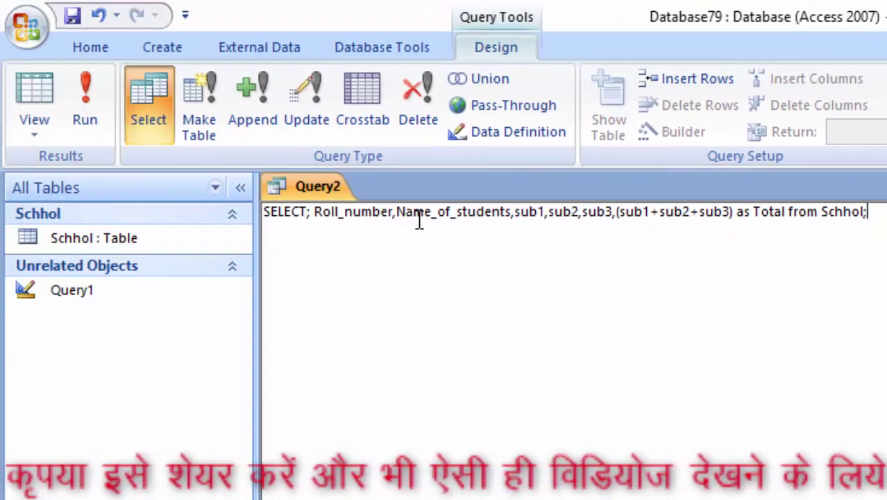
Run the query, dismiss the reserved-word error, and delete the stray semicolon after SELECT.
left_click(87, 80)
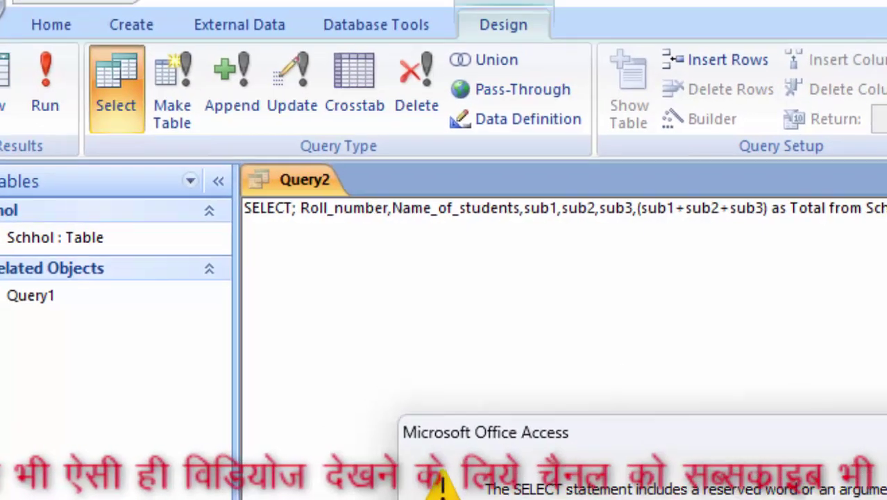
key("Return")
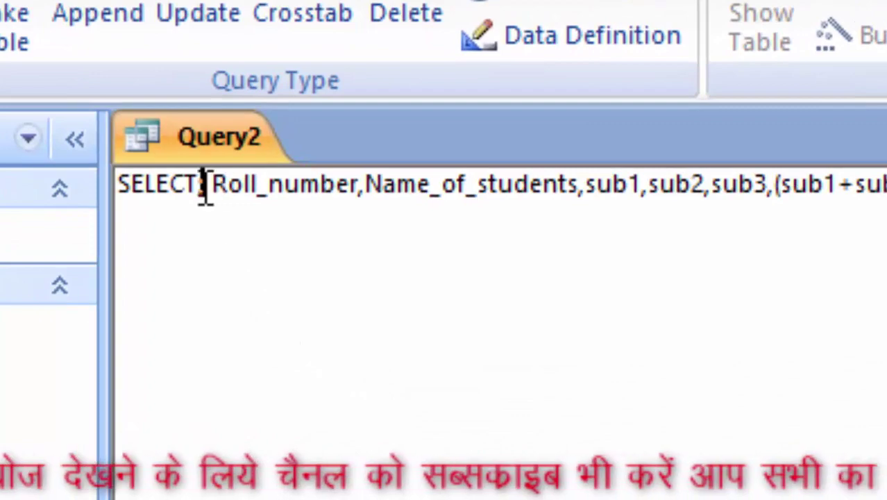
key("Right")
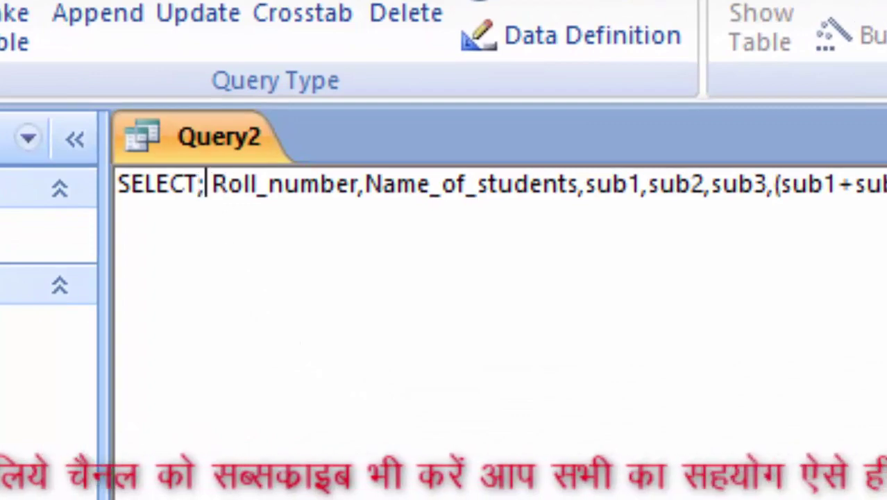
key("BackSpace")
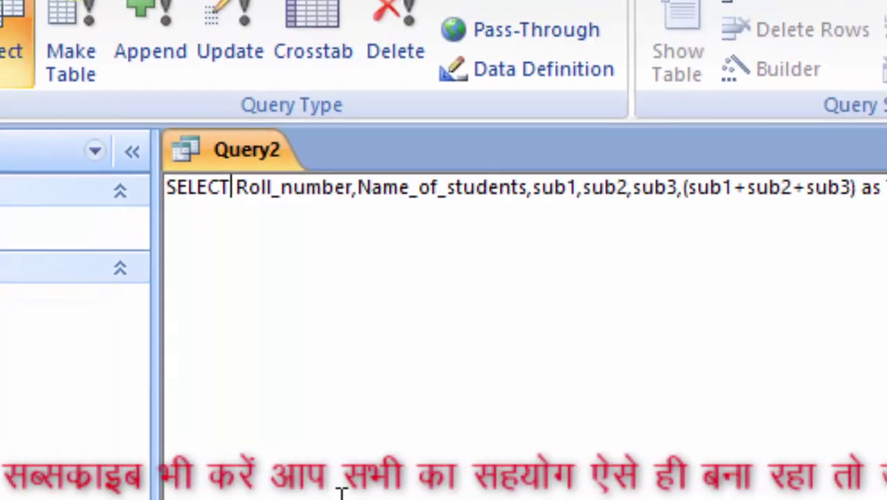
Run the corrected Query2 to show the datasheet with Totals 191 and 221.
left_click(89, 82)
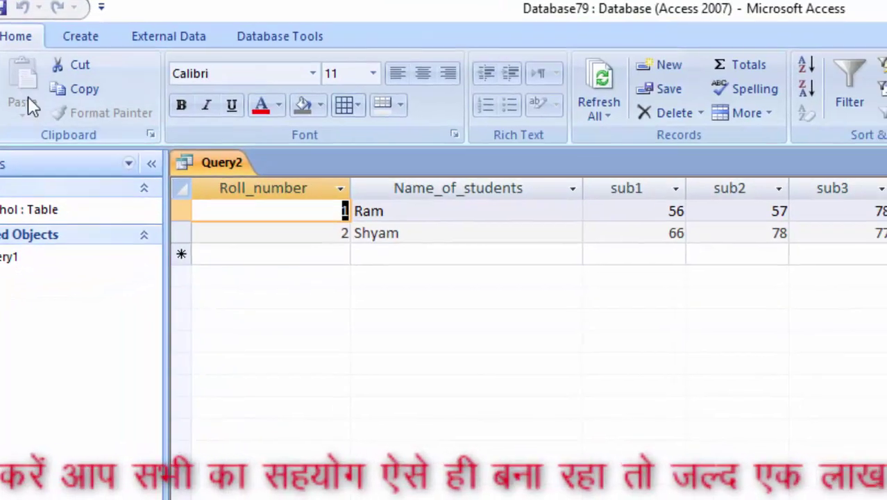